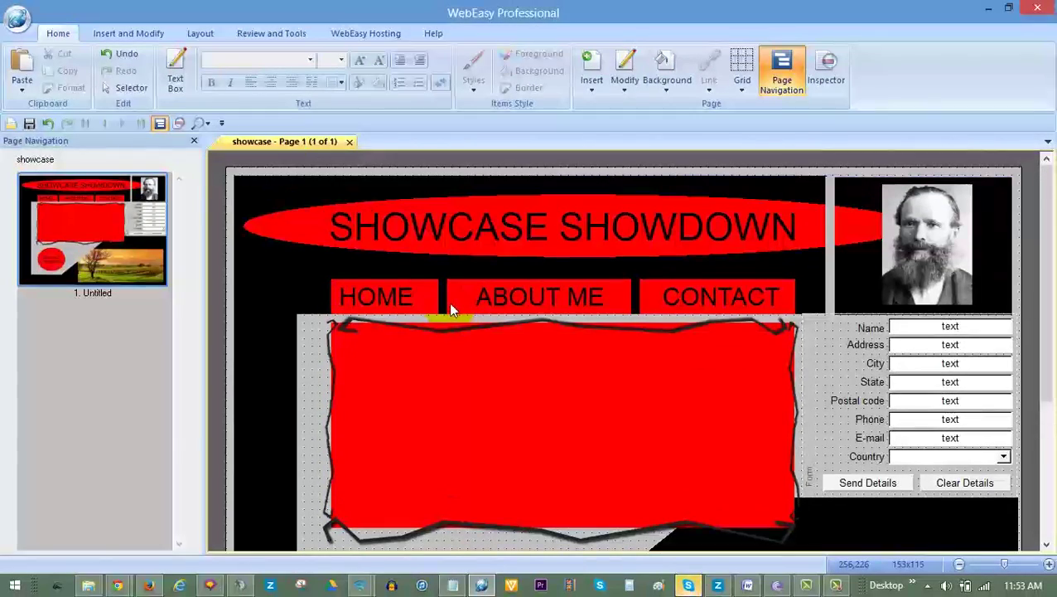
# Embed the bubble.avi video object and centre it in the red content box.
pyautogui.scroll(-1, 448, 307)
pyautogui.click(132, 33)
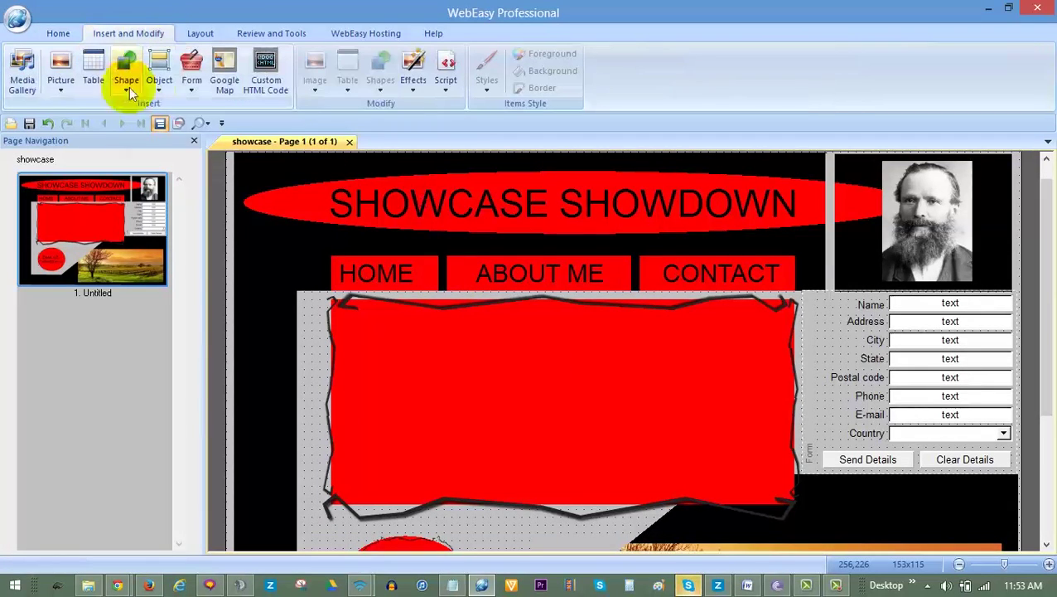
pyautogui.click(159, 86)
pyautogui.click(189, 181)
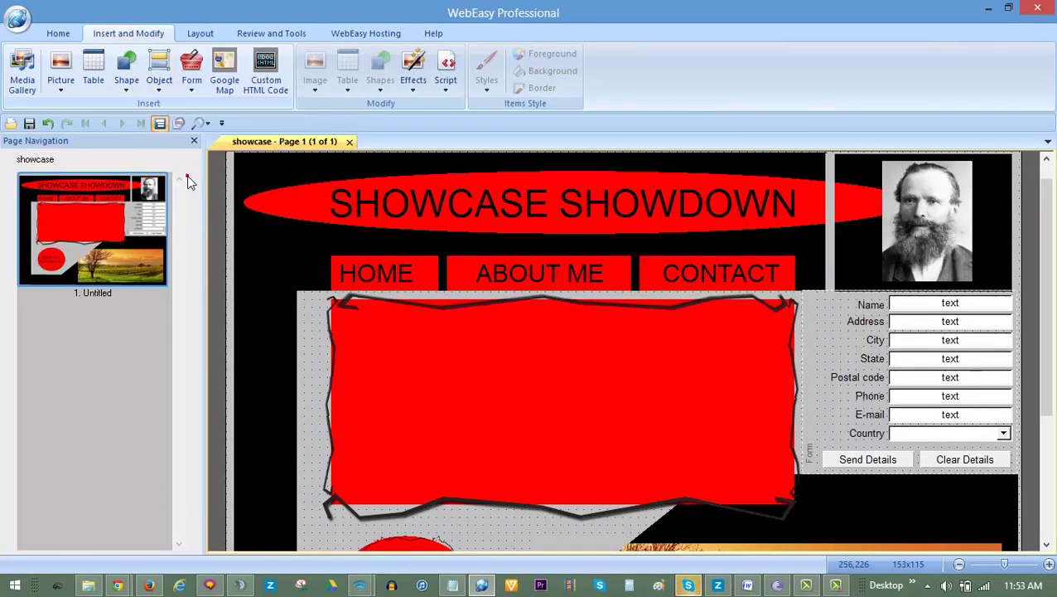
pyautogui.doubleClick(439, 205)
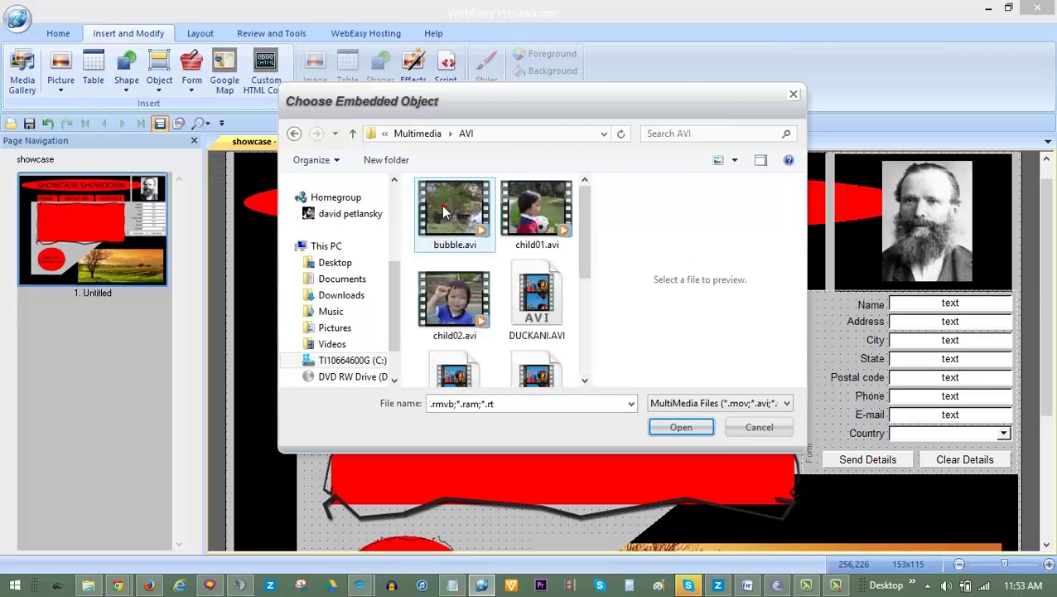
pyautogui.doubleClick(445, 212)
pyautogui.click(470, 309)
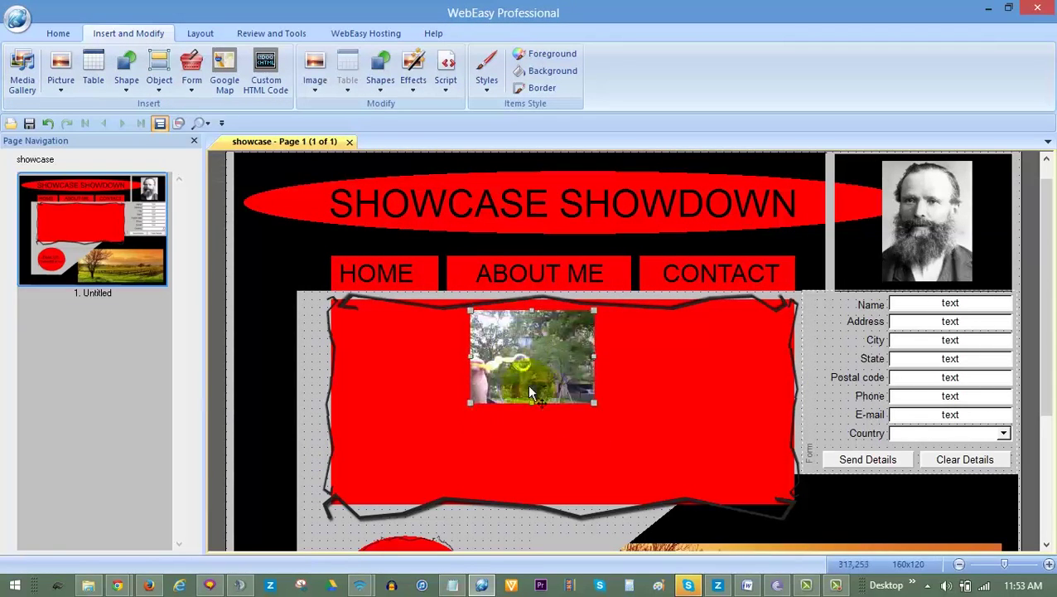
pyautogui.moveTo(530, 392); pyautogui.dragTo(548, 431)
# Preview the website in the browser.
pyautogui.click(312, 384)
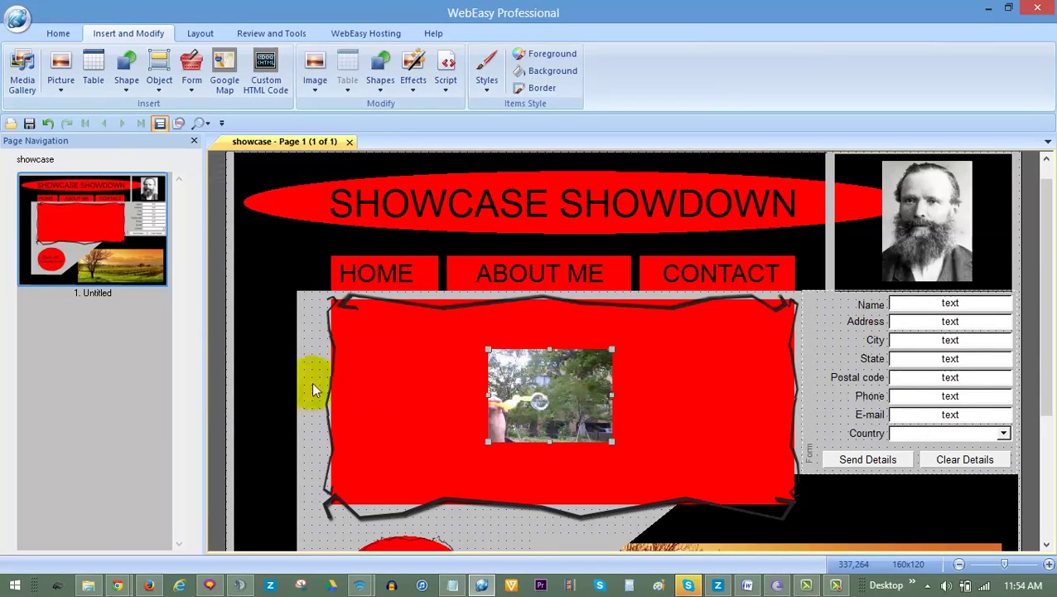
pyautogui.click(300, 35)
pyautogui.click(471, 72)
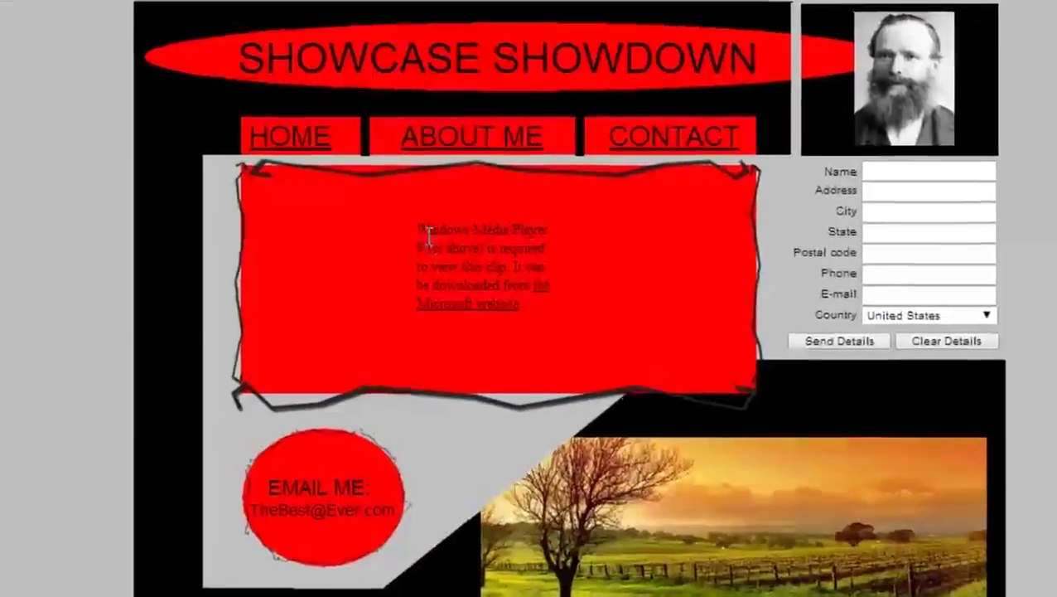
# Select the Windows Media Player 9 notice text in the preview, then clear the selection.
pyautogui.hotkey('ctrl', 'a')
pyautogui.moveTo(417, 229); pyautogui.dragTo(572, 340)
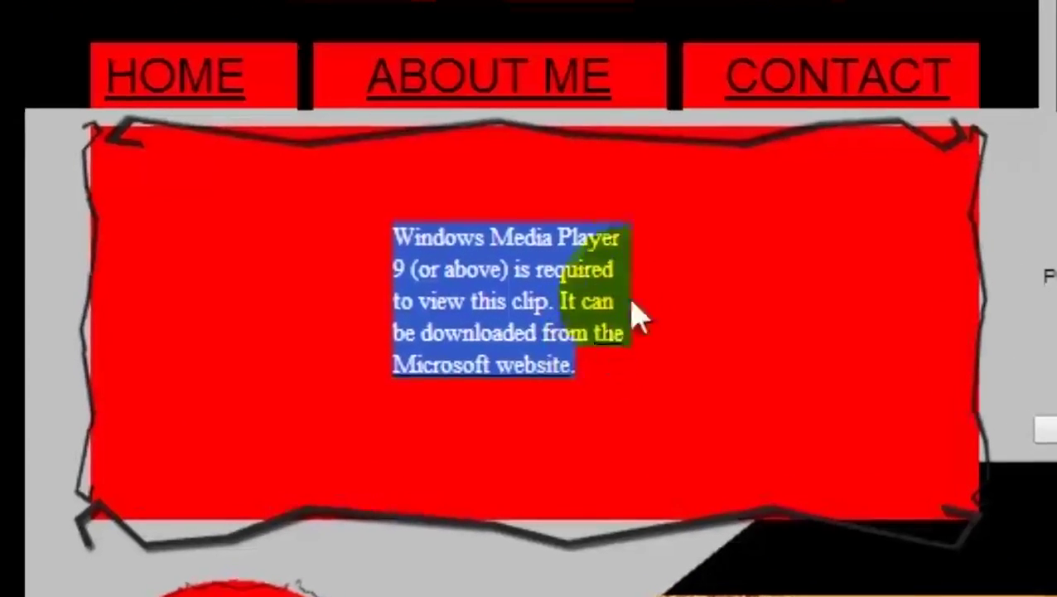
pyautogui.click(674, 381)
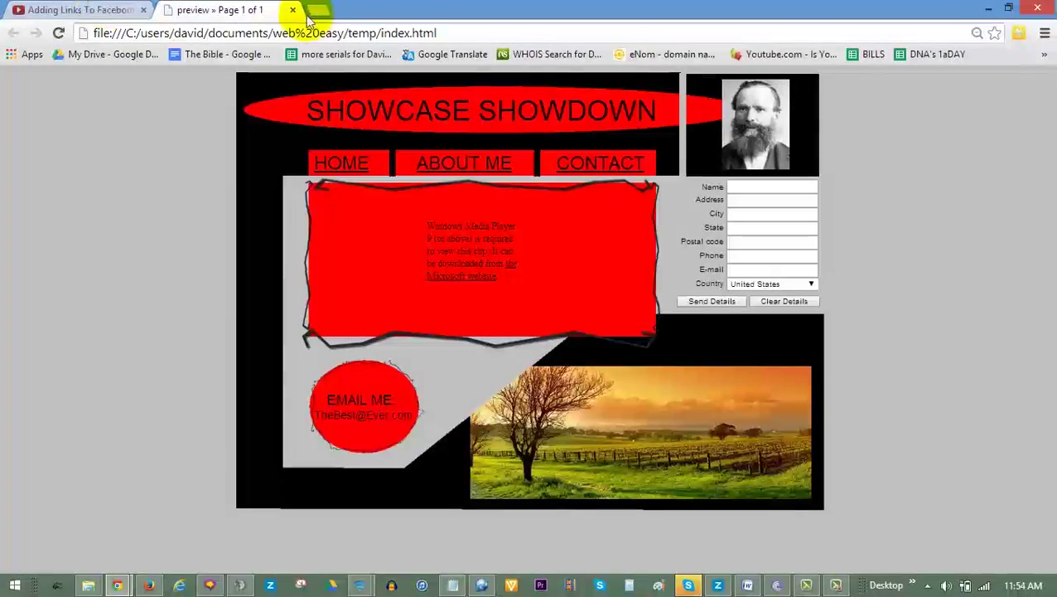
# Close the preview and bring up the YouTube video's iframe embed code.
pyautogui.click(292, 11)
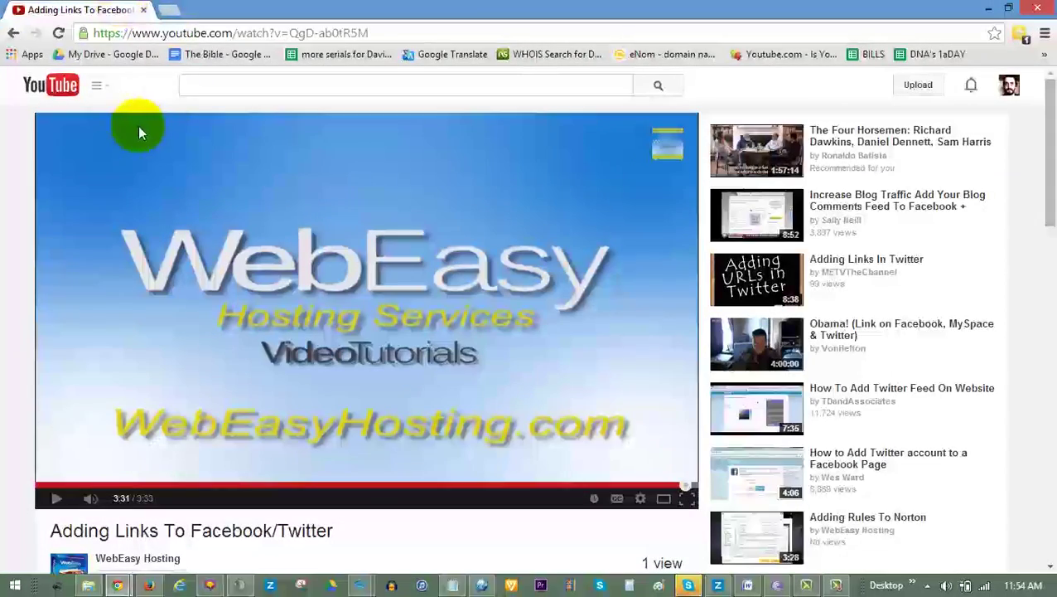
pyautogui.scroll(-5, 500, 134)
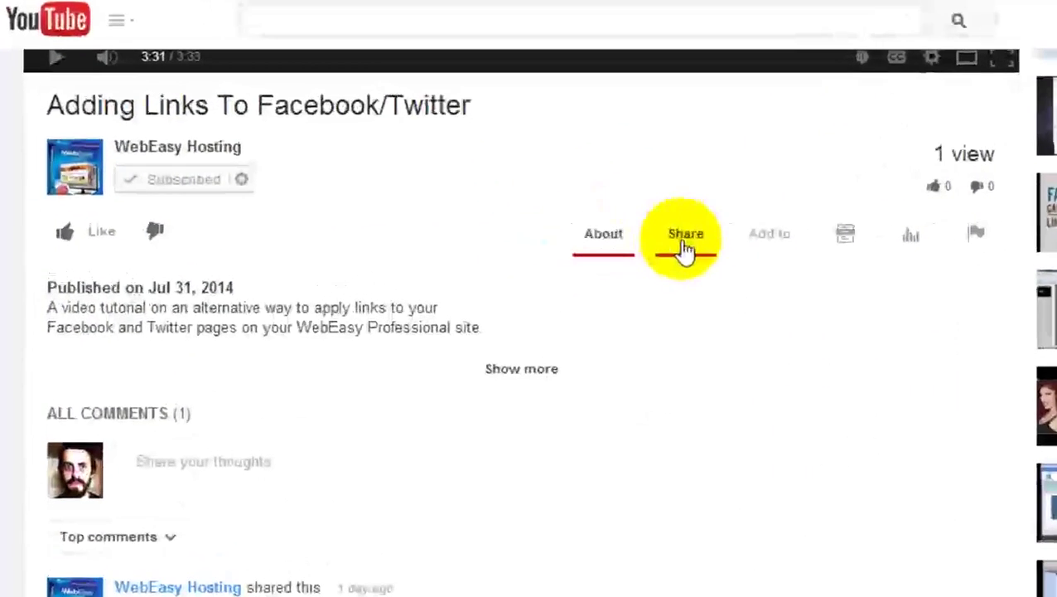
pyautogui.click(684, 247)
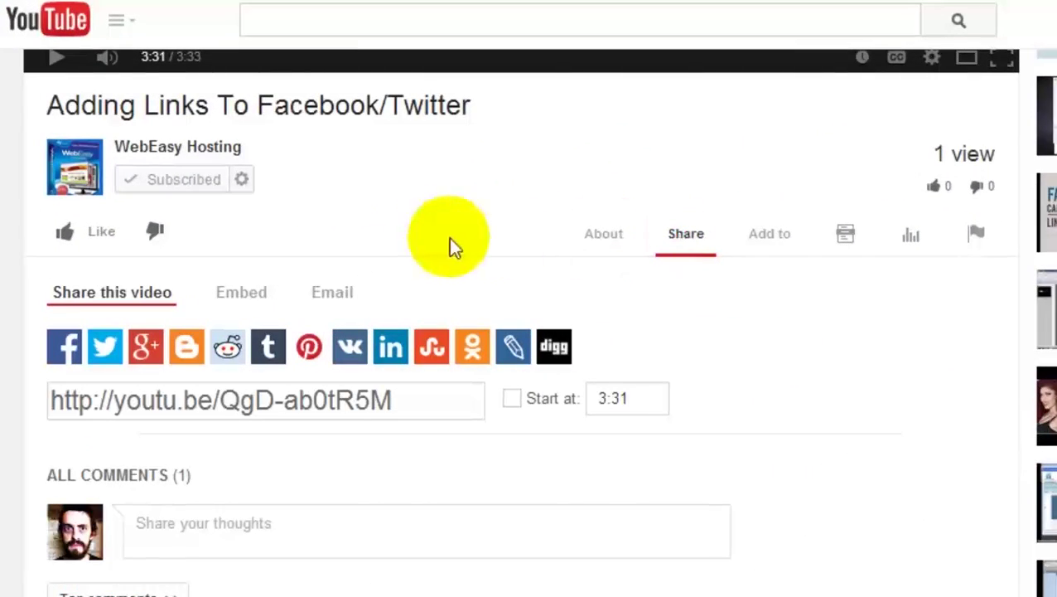
pyautogui.click(251, 298)
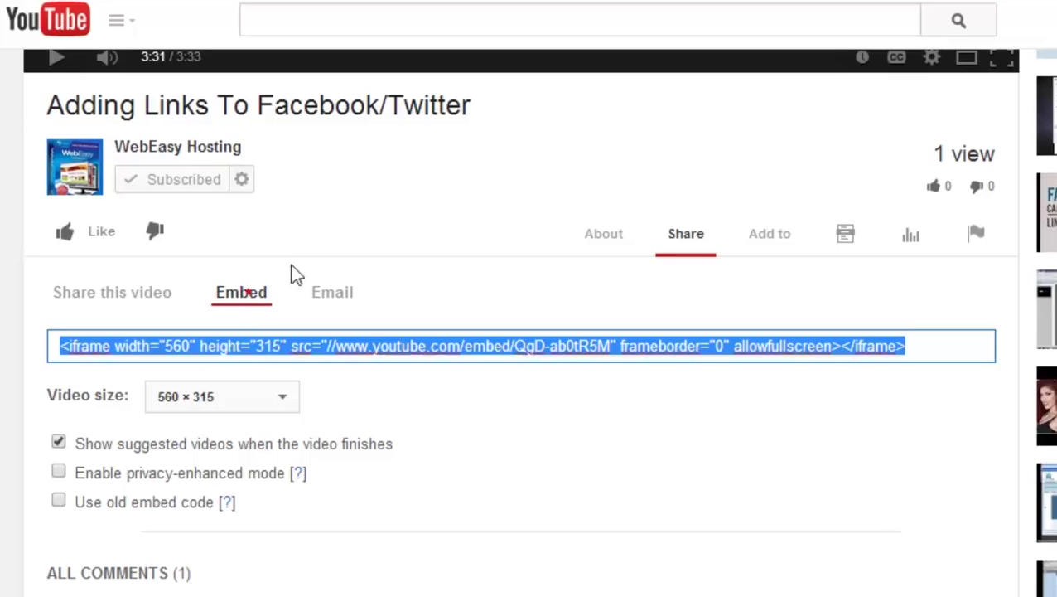
# Keep the 560 × 315 size, turn off suggested videos, and select the whole embed code.
pyautogui.scroll(-2, 436, 189)
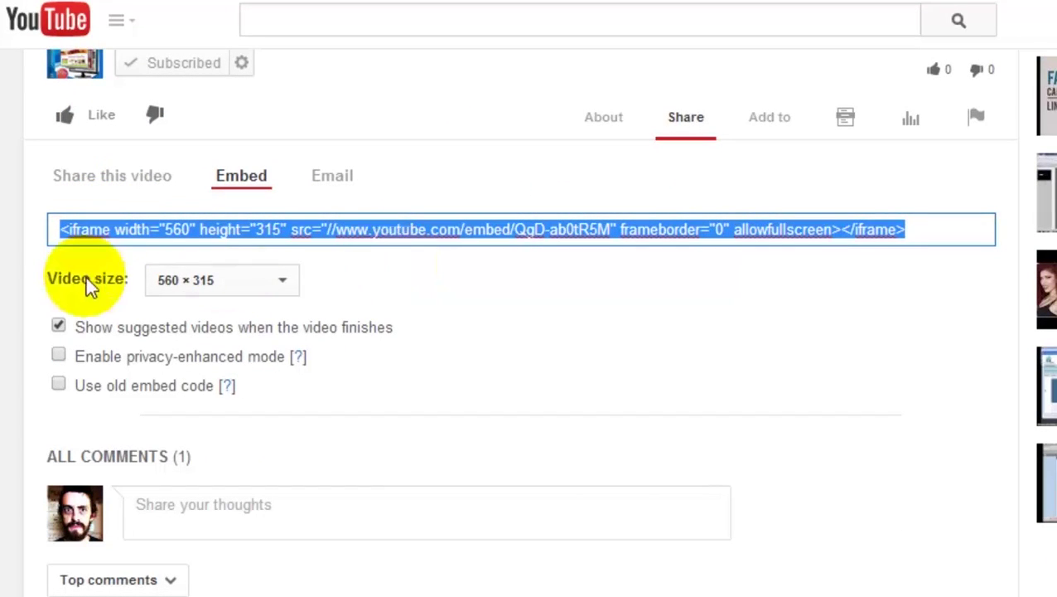
pyautogui.click(292, 282)
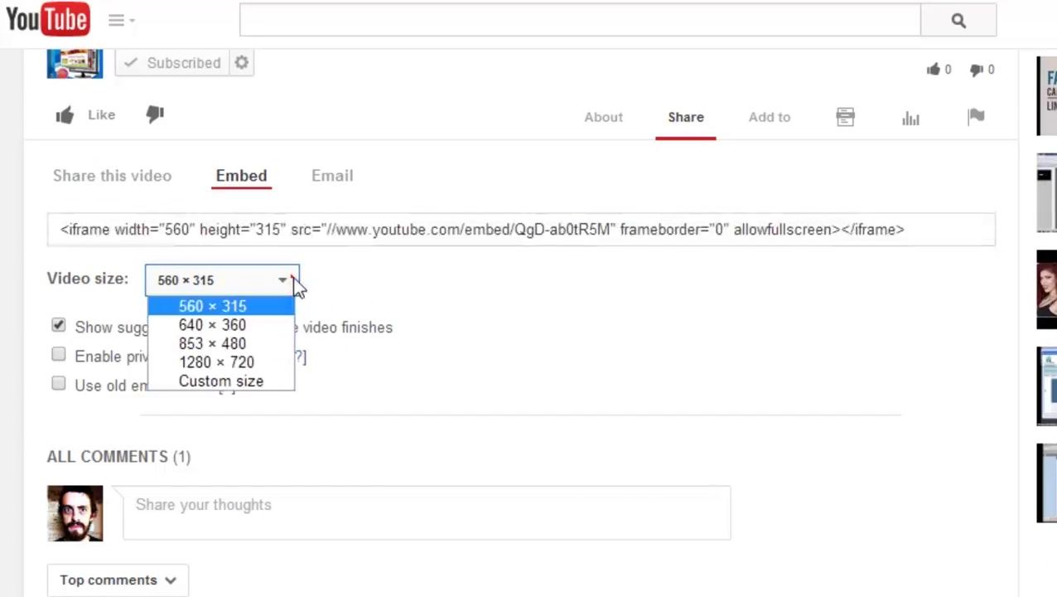
pyautogui.click(235, 306)
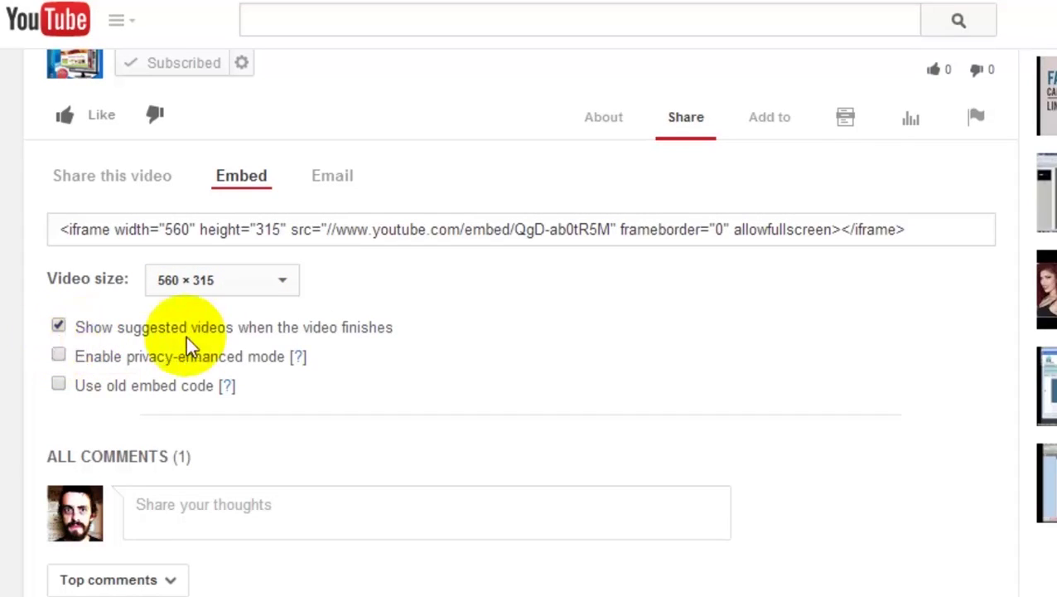
pyautogui.click(58, 326)
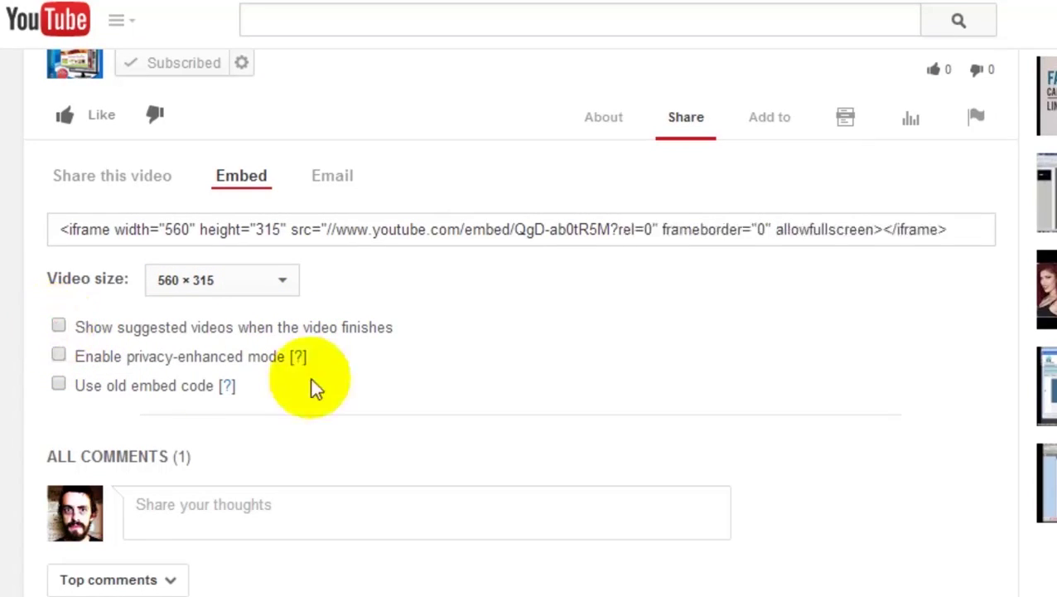
pyautogui.moveTo(972, 230); pyautogui.dragTo(7, 228)
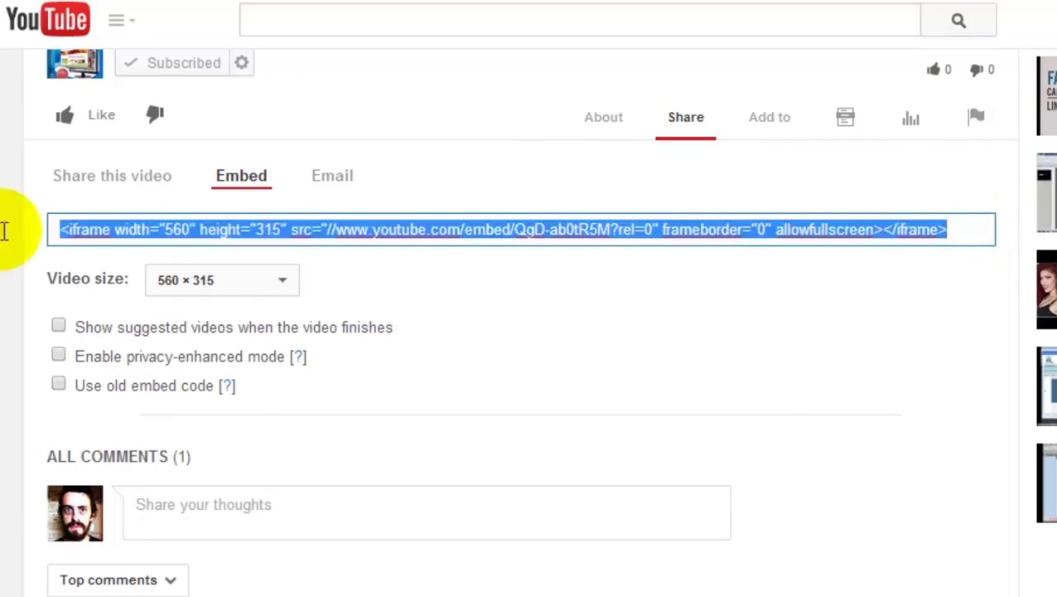
pyautogui.rightClick(224, 229)
# Copy the YouTube iframe code and paste it into a new Custom HTML Code fragment.
pyautogui.click(287, 336)
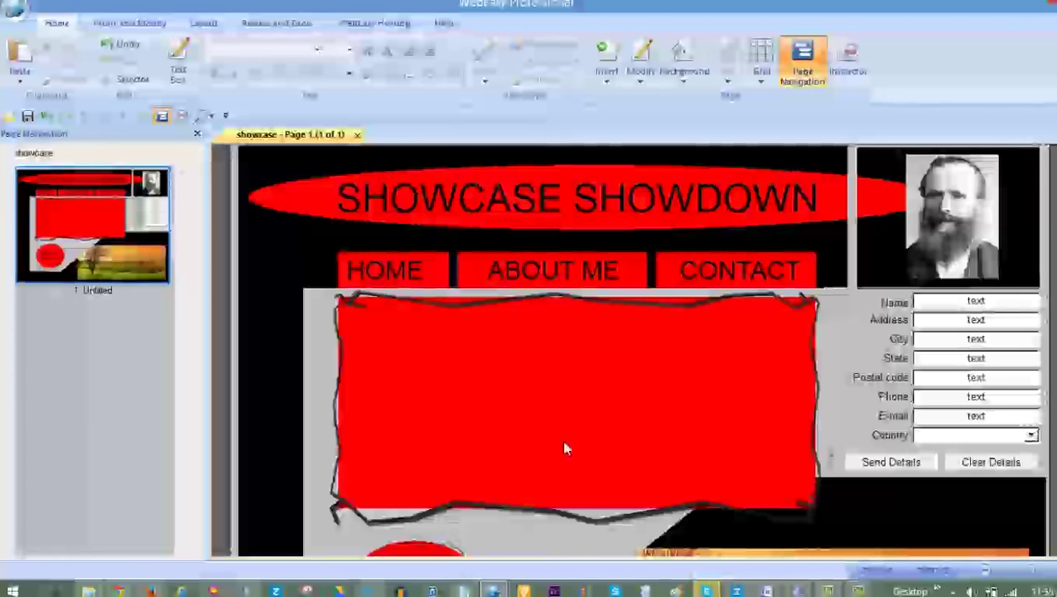
pyautogui.click(160, 26)
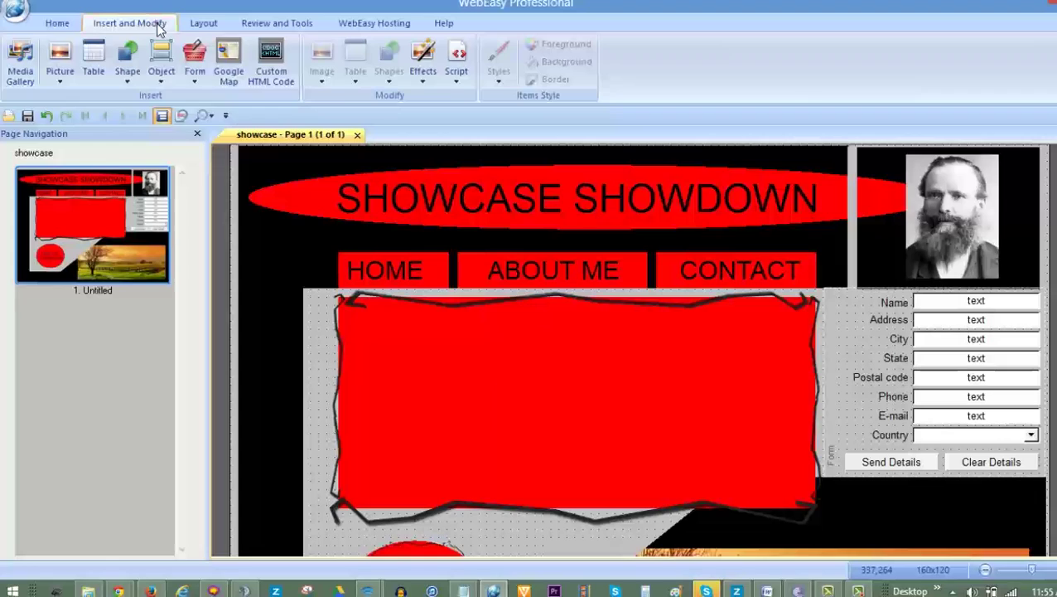
pyautogui.click(270, 74)
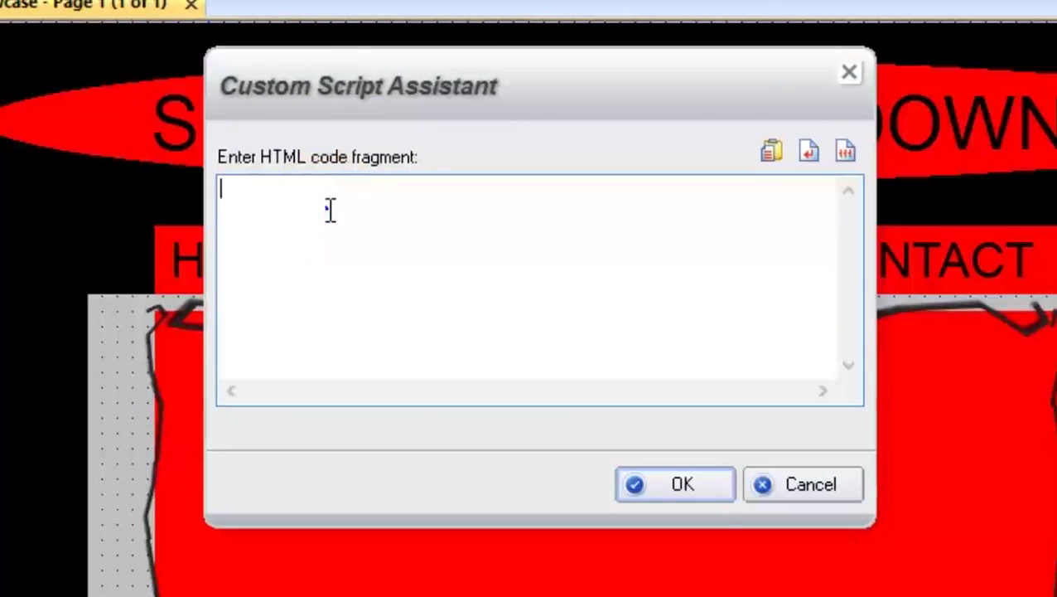
pyautogui.rightClick(329, 209)
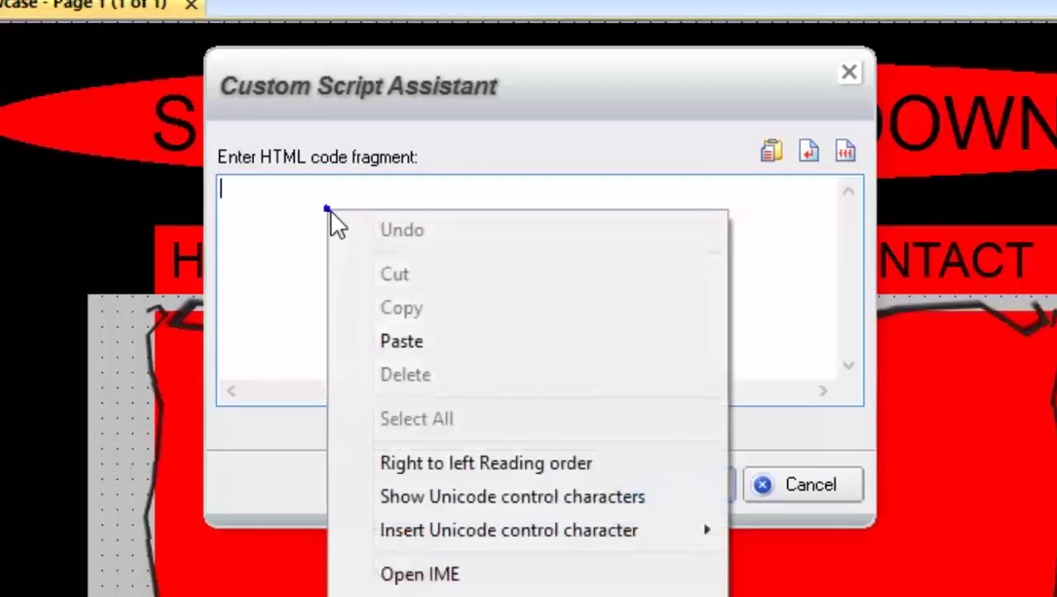
pyautogui.click(429, 345)
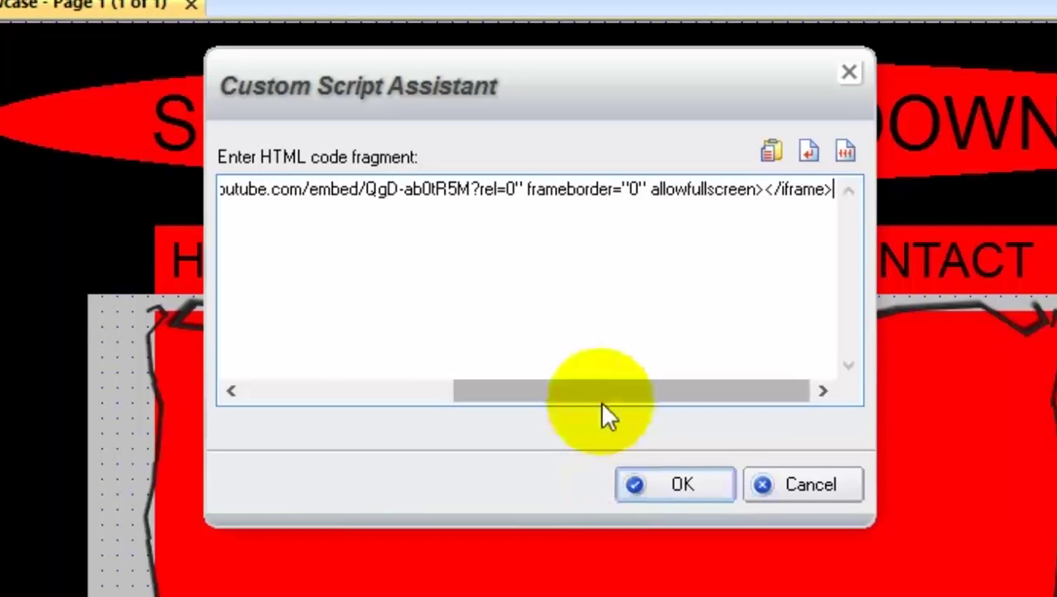
pyautogui.moveTo(603, 392); pyautogui.dragTo(322, 393)
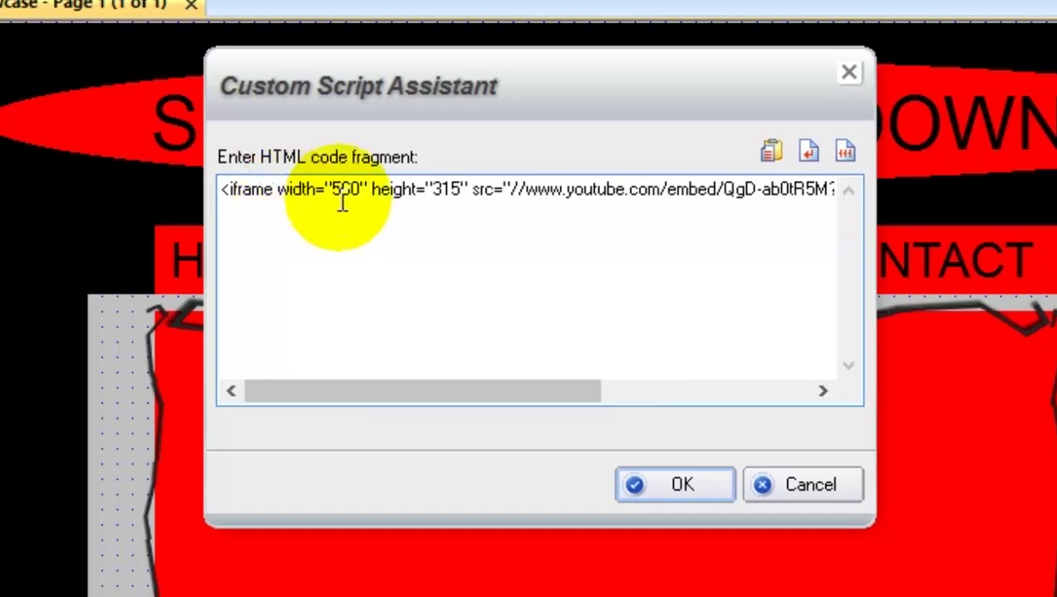
pyautogui.click(369, 191)
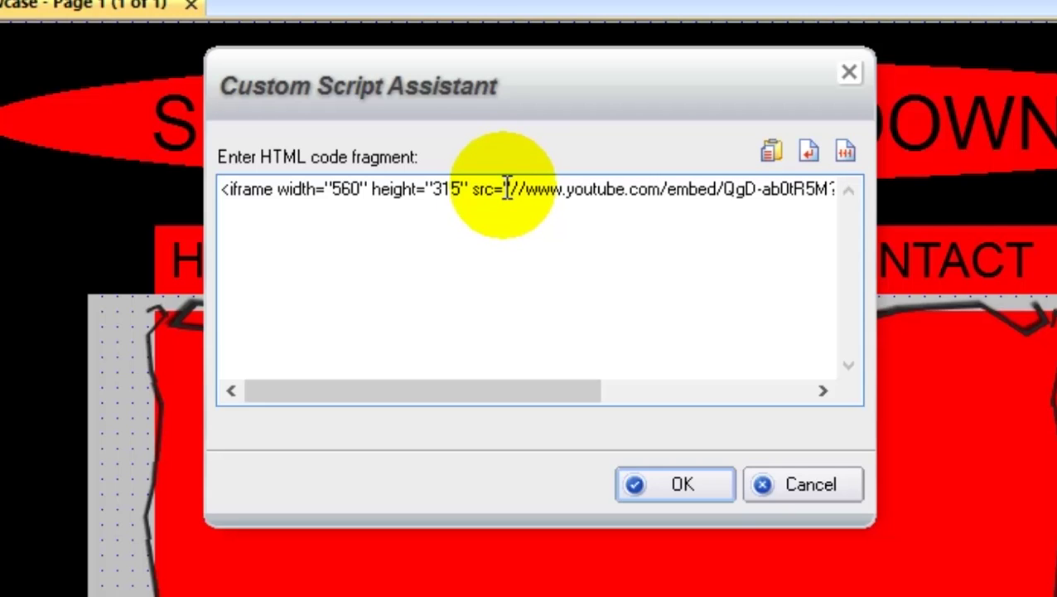
# Prefix the iframe's src address with http: and accept the fragment.
pyautogui.write('http')
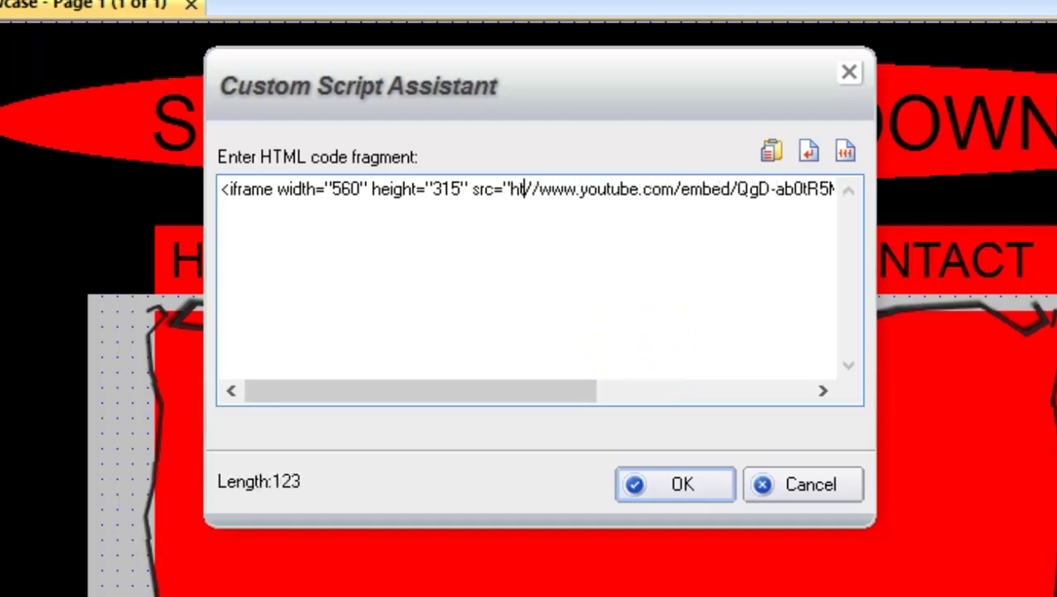
pyautogui.write(':')
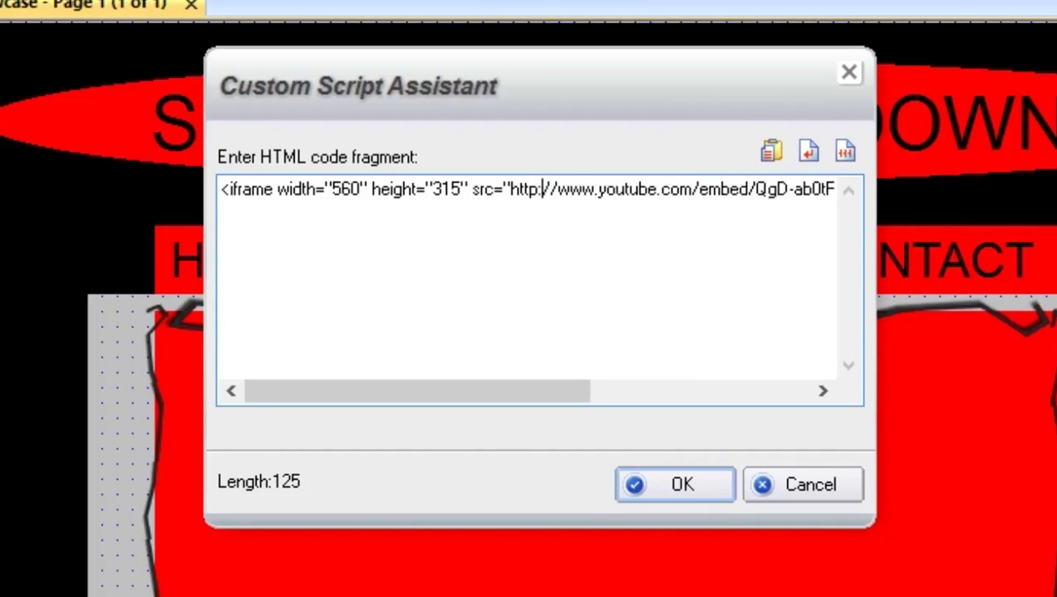
pyautogui.click(642, 482)
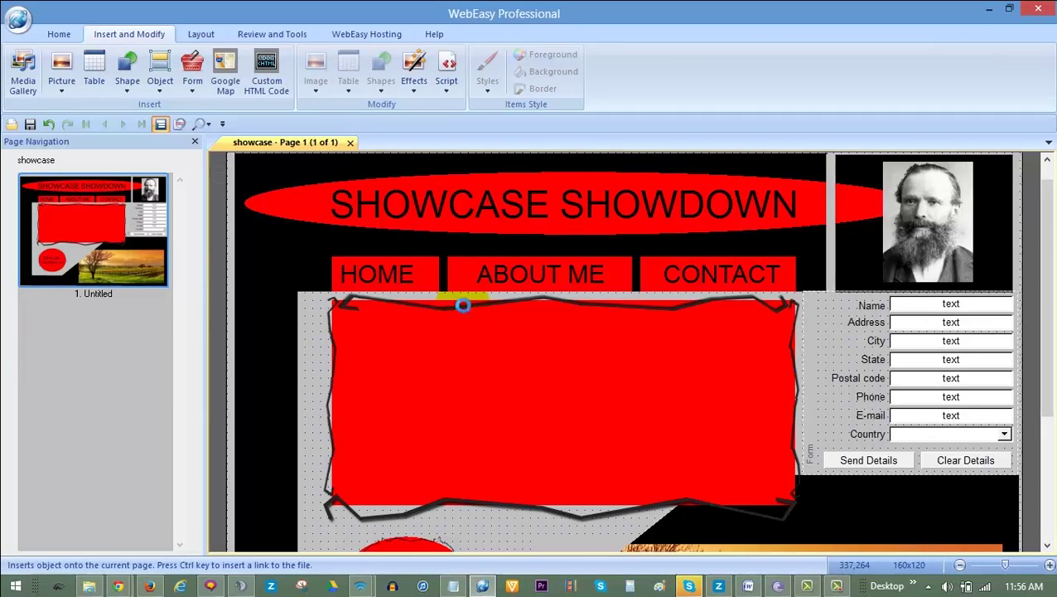
# Place the 320×240 custom HTML object on the red box and nudge it slightly left.
pyautogui.click(463, 304)
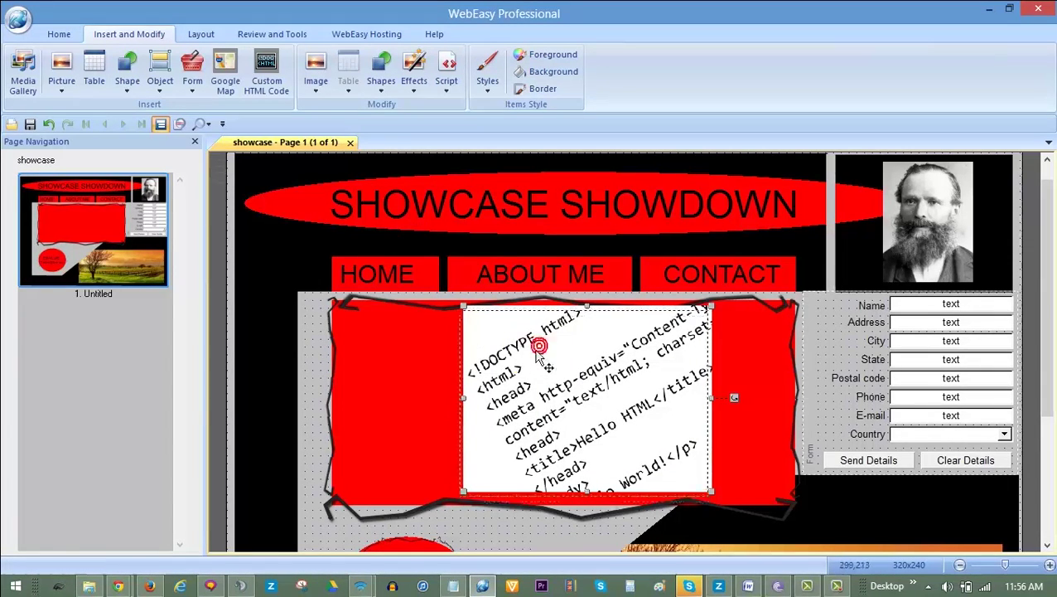
pyautogui.moveTo(539, 345); pyautogui.dragTo(517, 352)
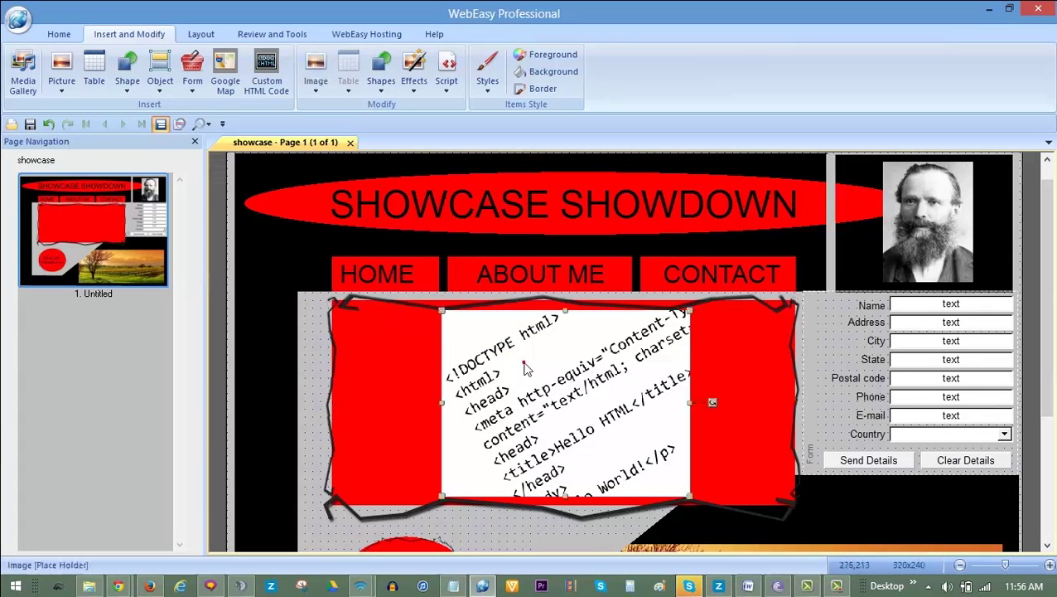
pyautogui.click(525, 376)
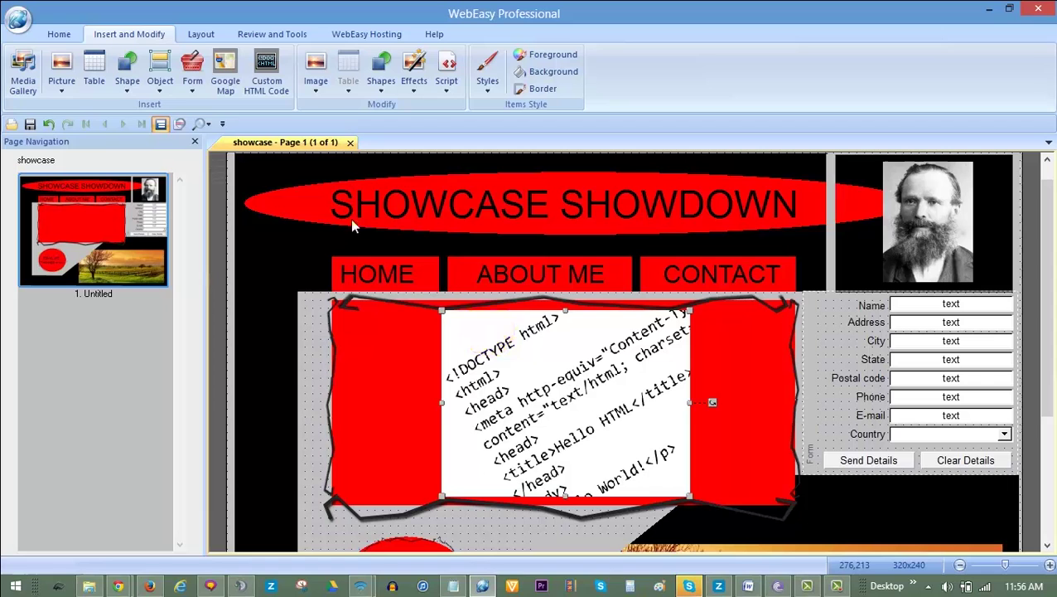
# Show the object's Inspector Style attributes: 320×240 dimensions at x 278, y 213.
pyautogui.click(180, 123)
pyautogui.click(874, 165)
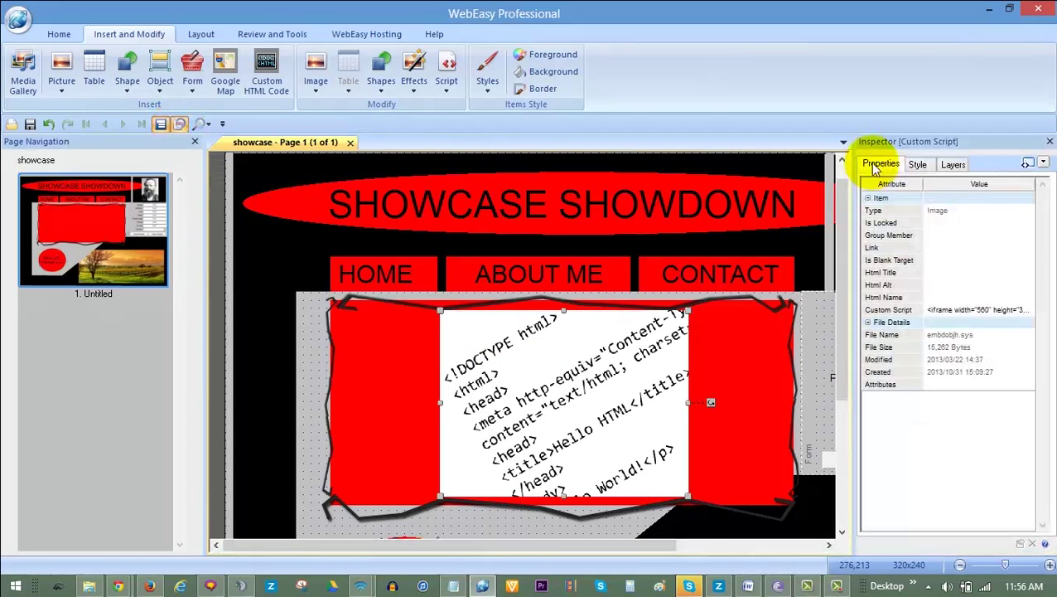
pyautogui.click(918, 166)
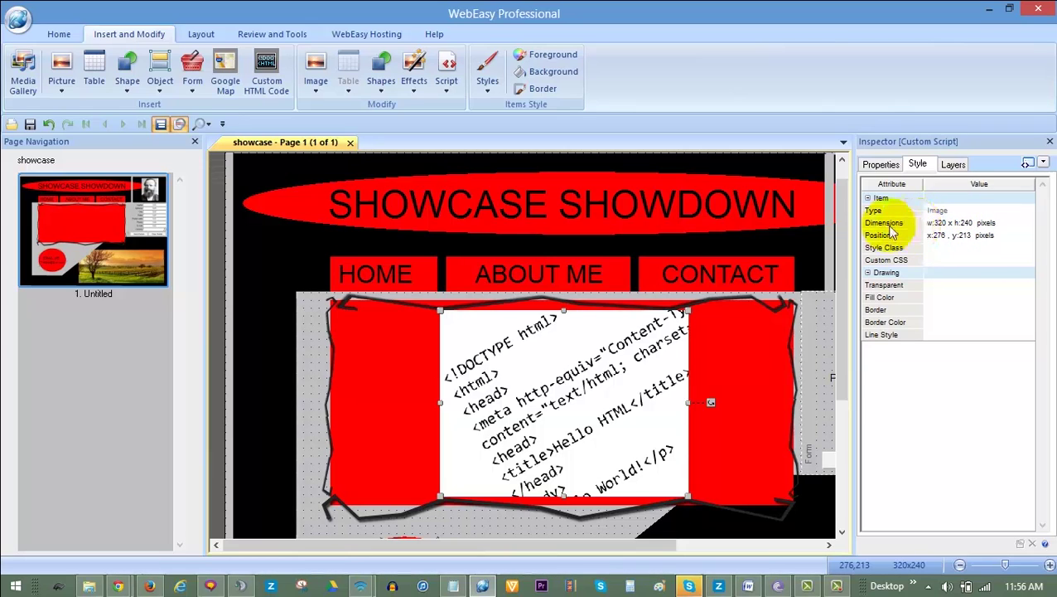
pyautogui.click(915, 164)
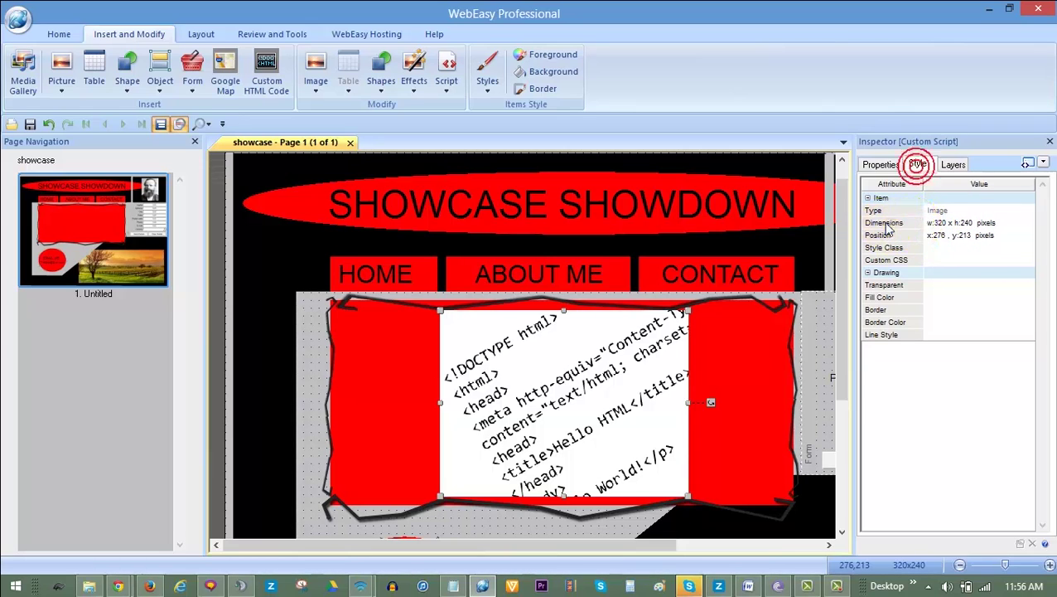
# View the object's iframe code without changes, then preview the current page.
pyautogui.doubleClick(609, 365)
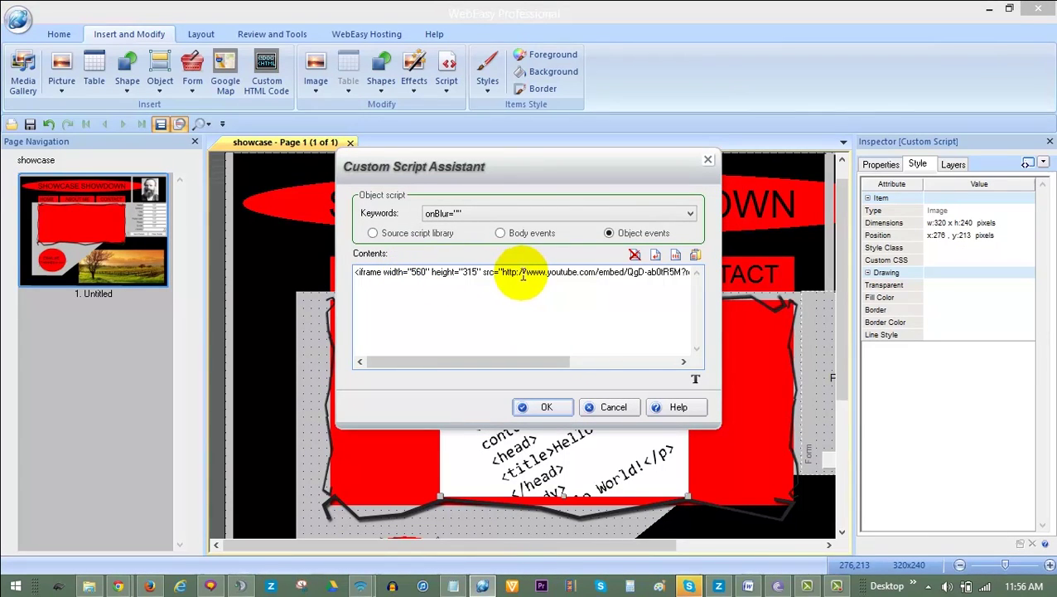
pyautogui.click(613, 406)
pyautogui.click(272, 34)
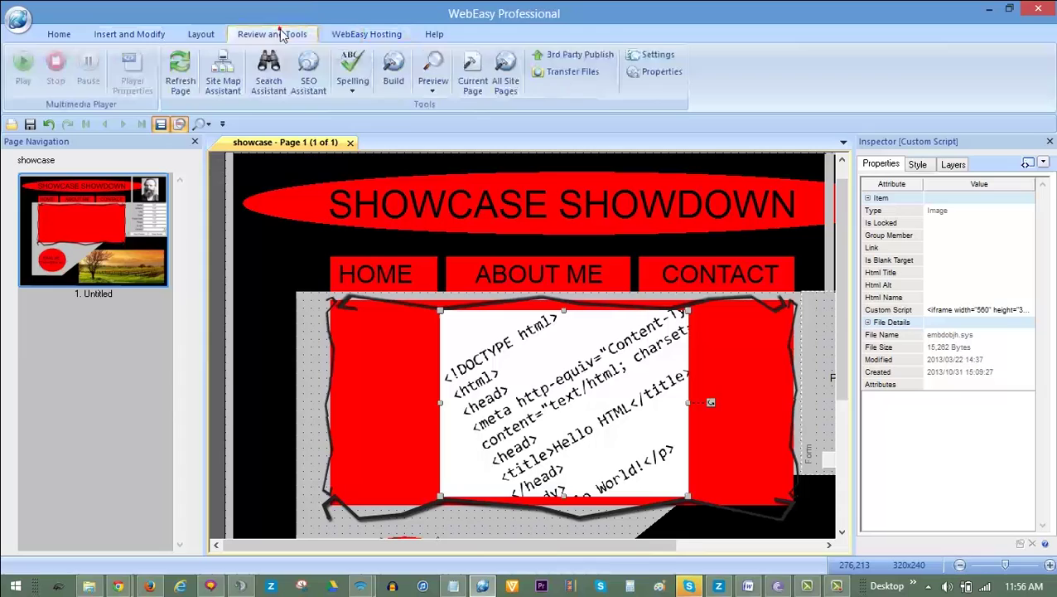
pyautogui.click(472, 81)
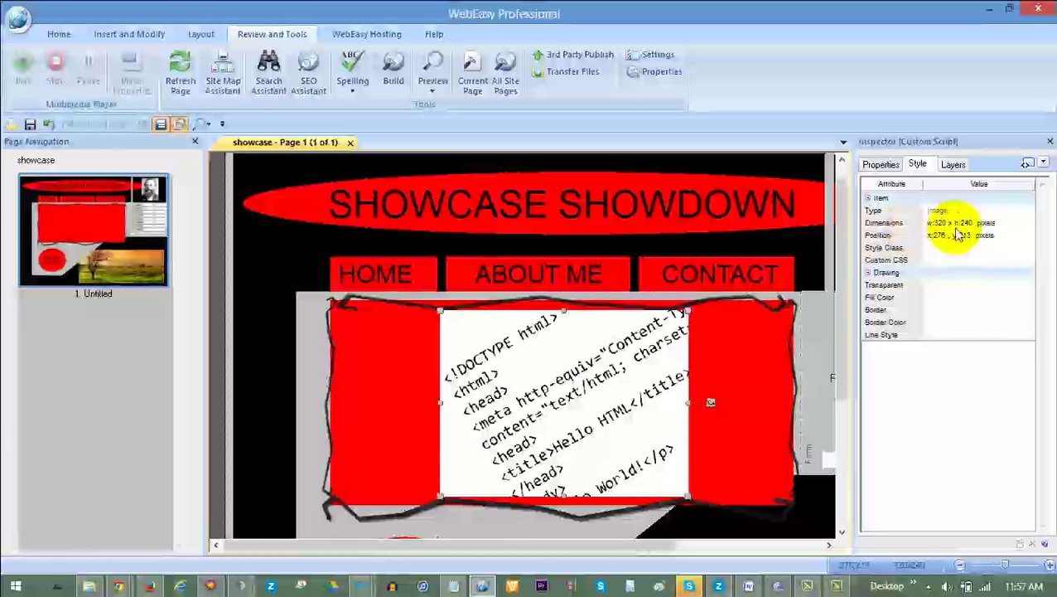
# Change the iframe code's width 560 to 360 and height 315 to 215.
pyautogui.doubleClick(671, 333)
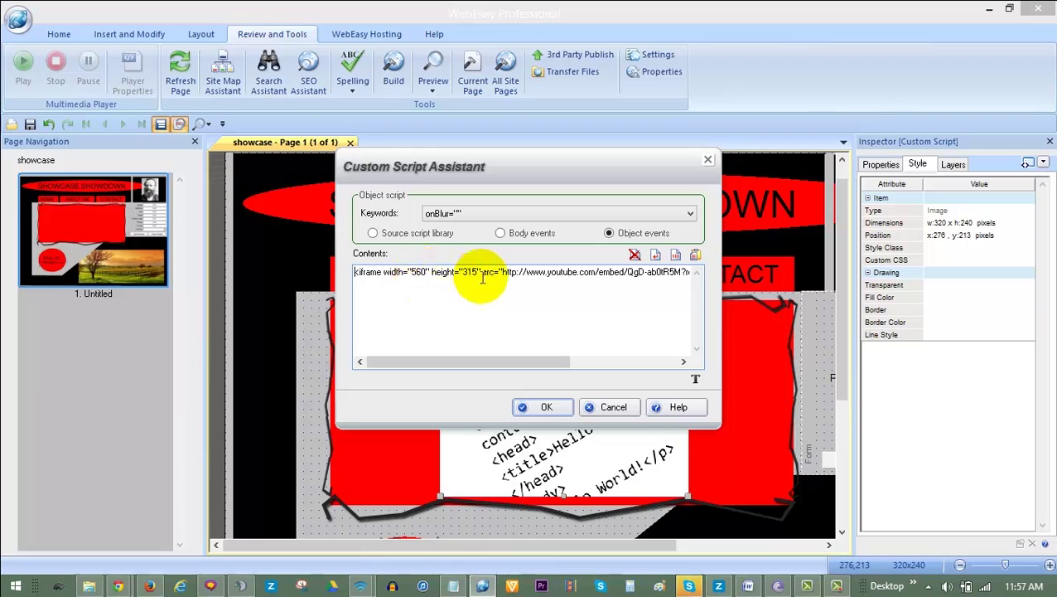
pyautogui.click(423, 272)
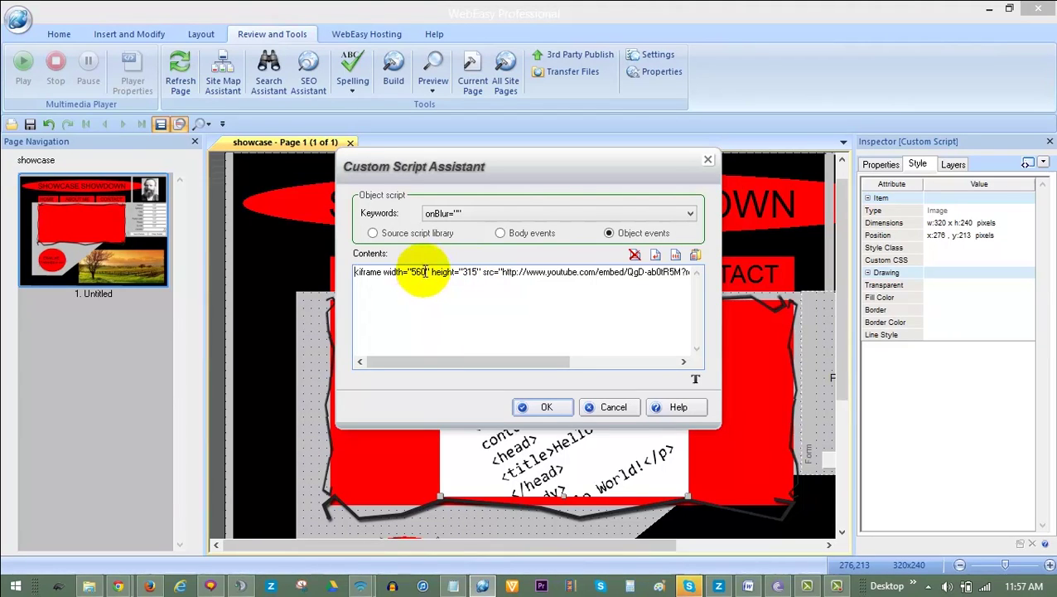
pyautogui.doubleClick(423, 272)
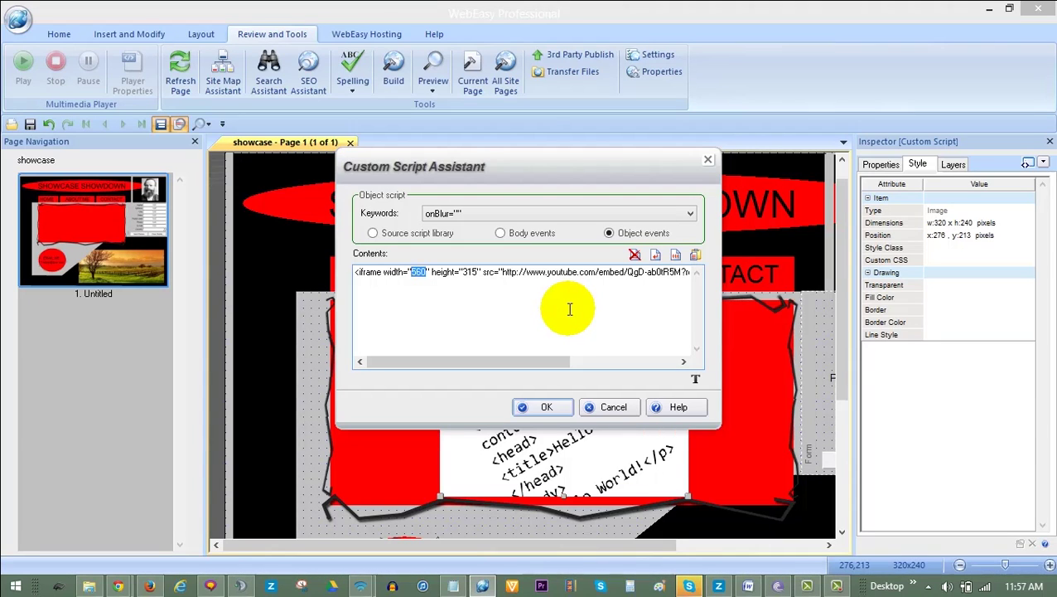
pyautogui.write('3')
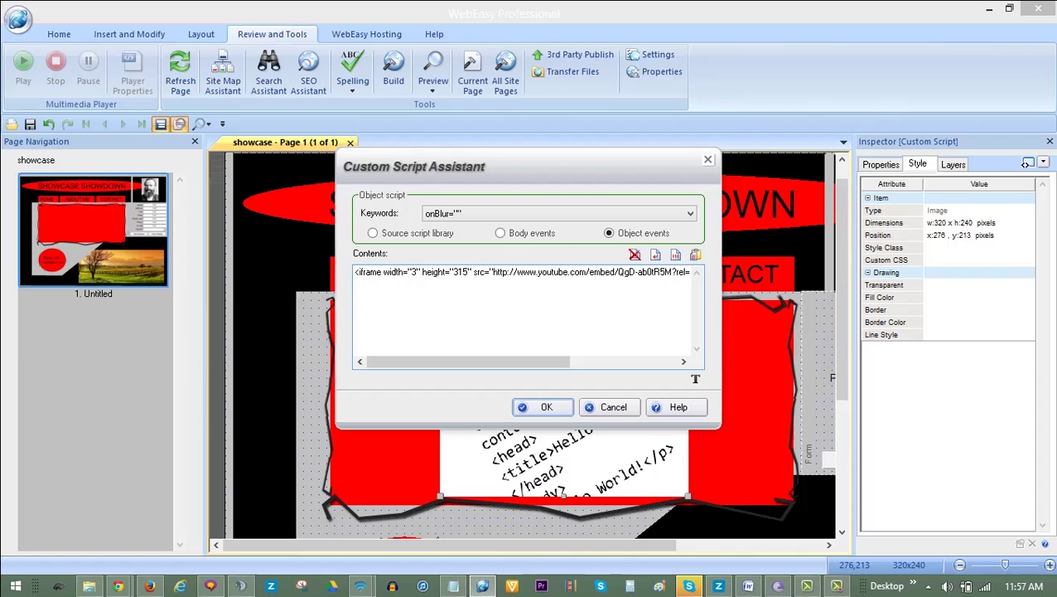
pyautogui.write('60')
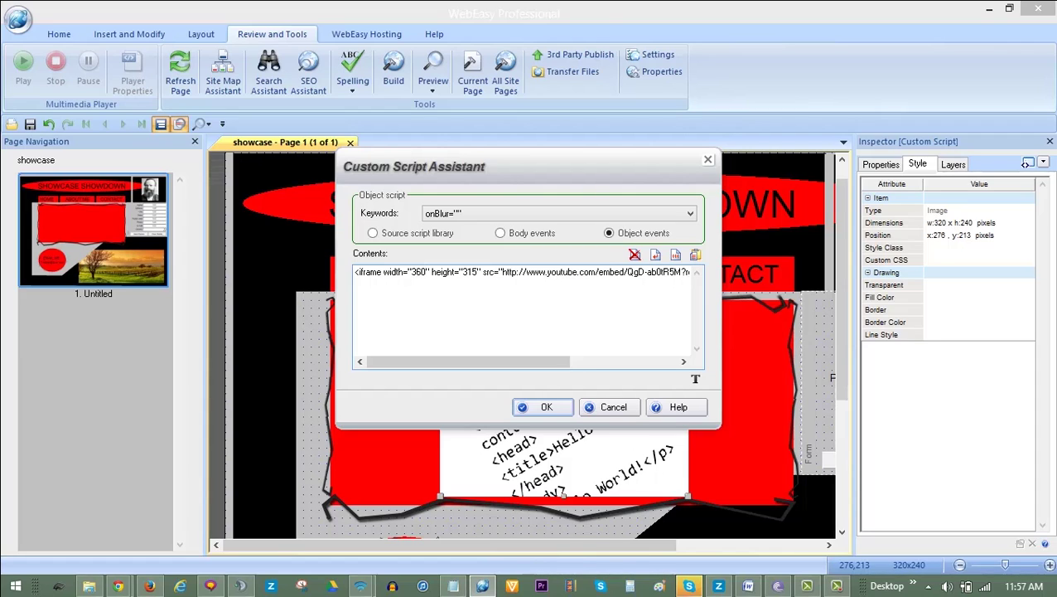
pyautogui.click(477, 274)
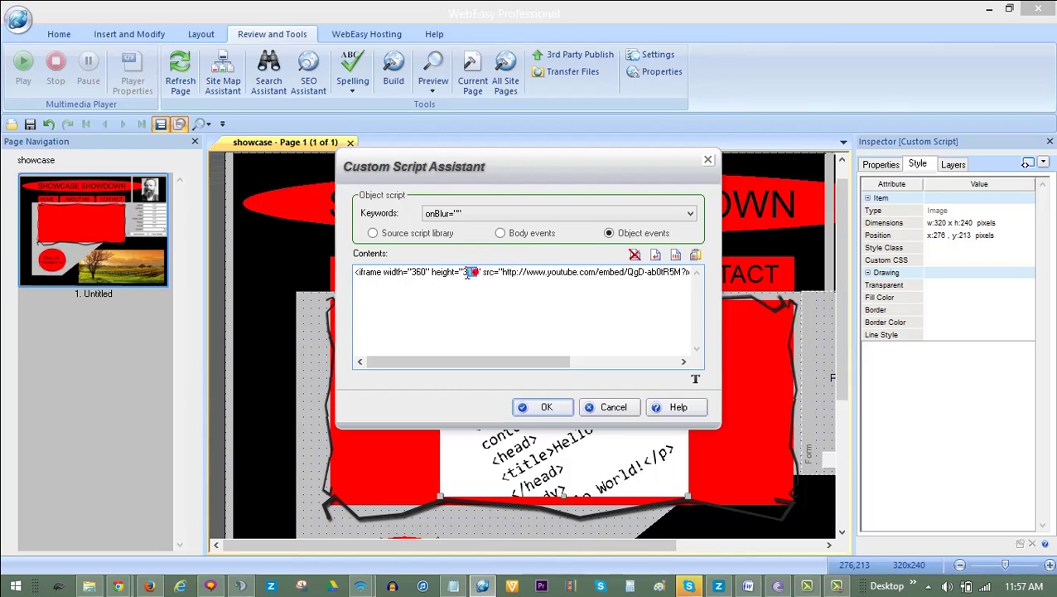
pyautogui.doubleClick(468, 274)
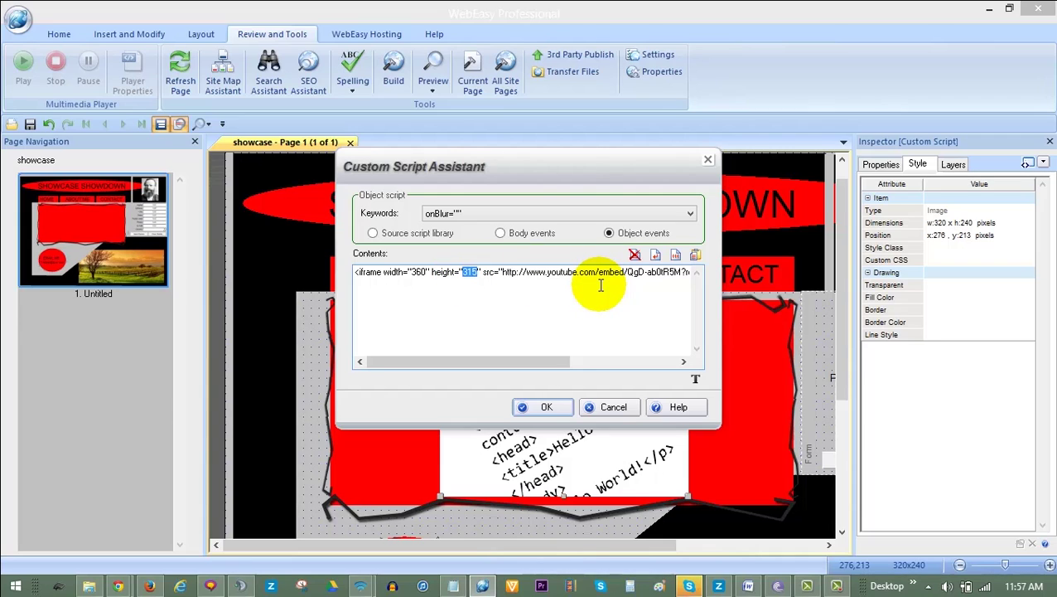
pyautogui.write('215')
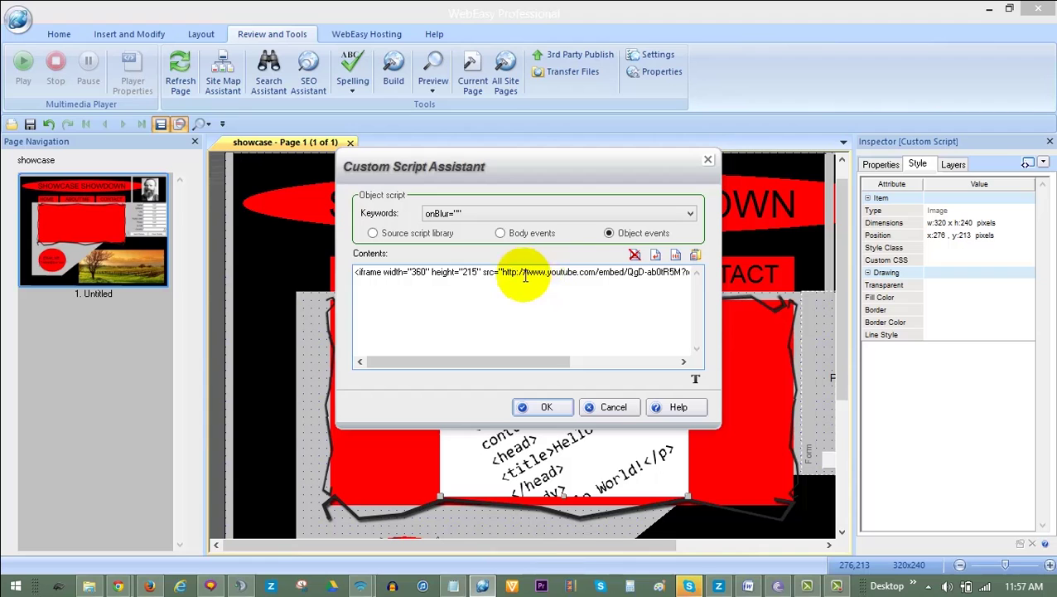
# Apply the code edit, then resize the object to 360×215 with aspect ratio unlocked.
pyautogui.click(545, 406)
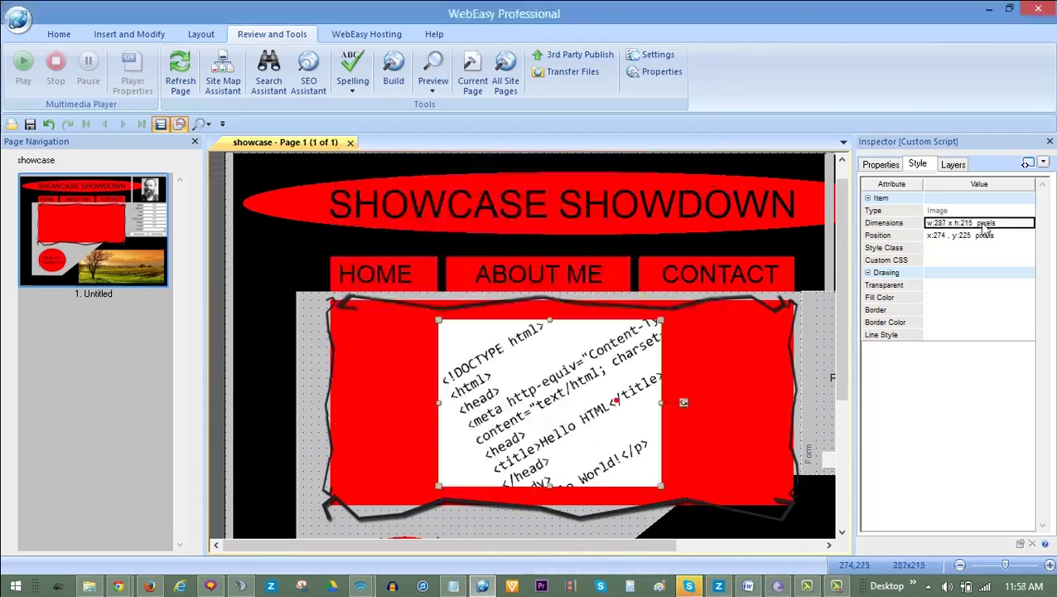
pyautogui.click(955, 230)
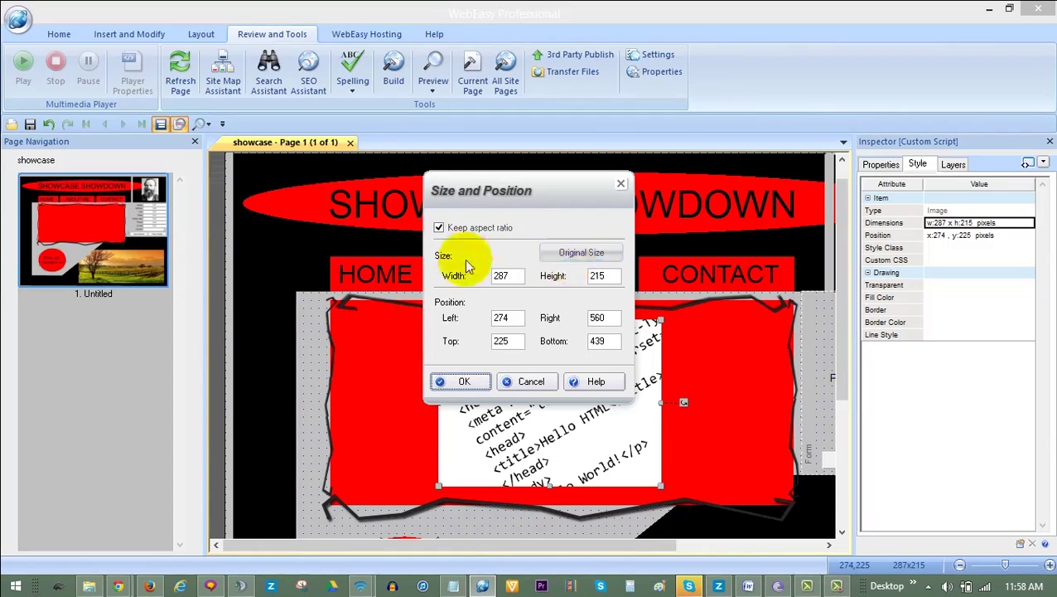
pyautogui.click(438, 228)
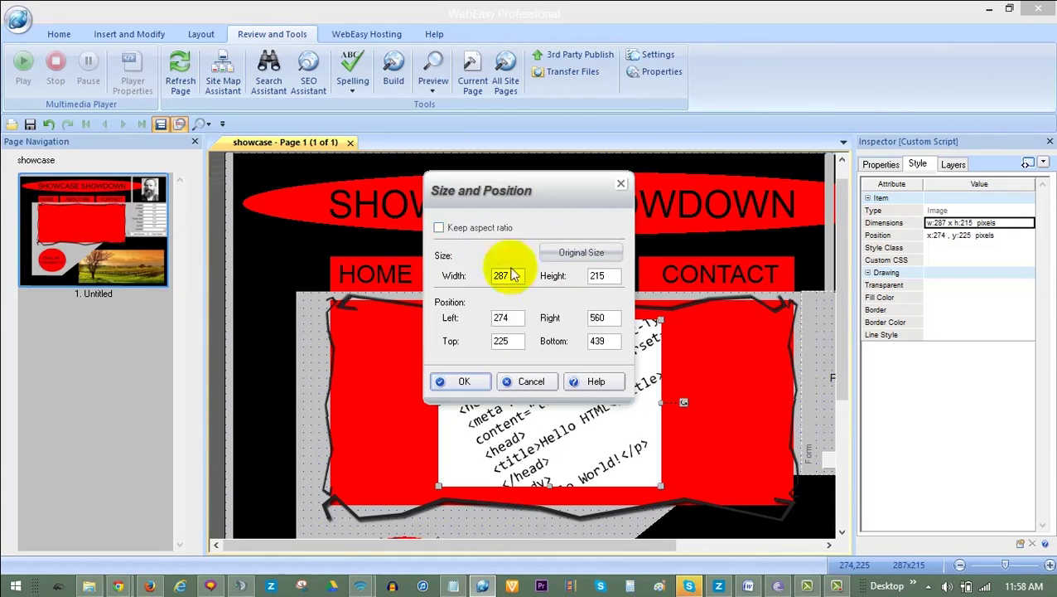
pyautogui.moveTo(513, 275); pyautogui.dragTo(430, 276)
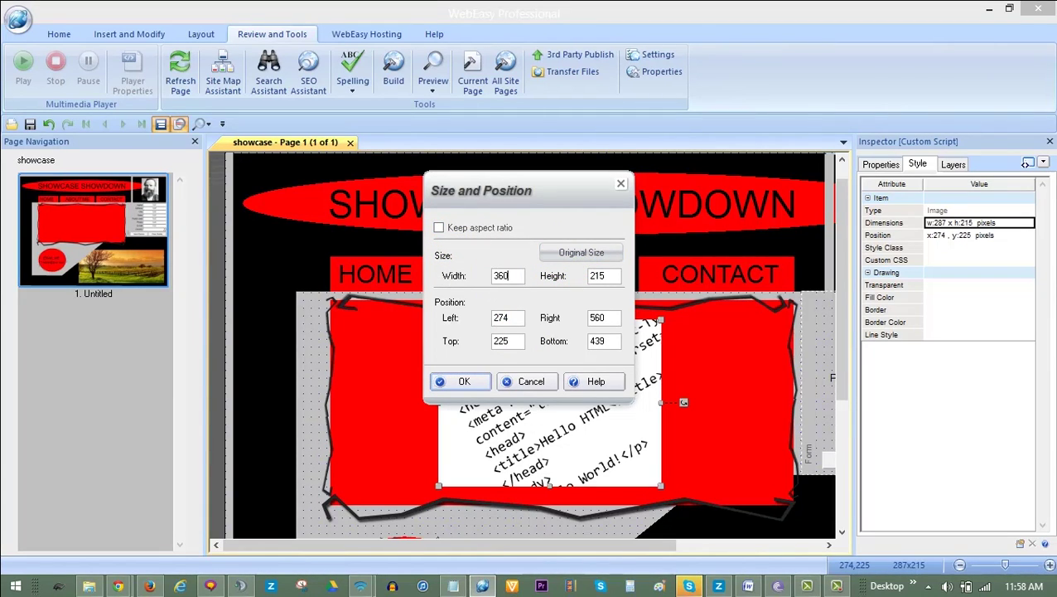
pyautogui.click(604, 274)
pyautogui.moveTo(609, 275); pyautogui.dragTo(560, 274)
pyautogui.write('215')
pyautogui.click(448, 381)
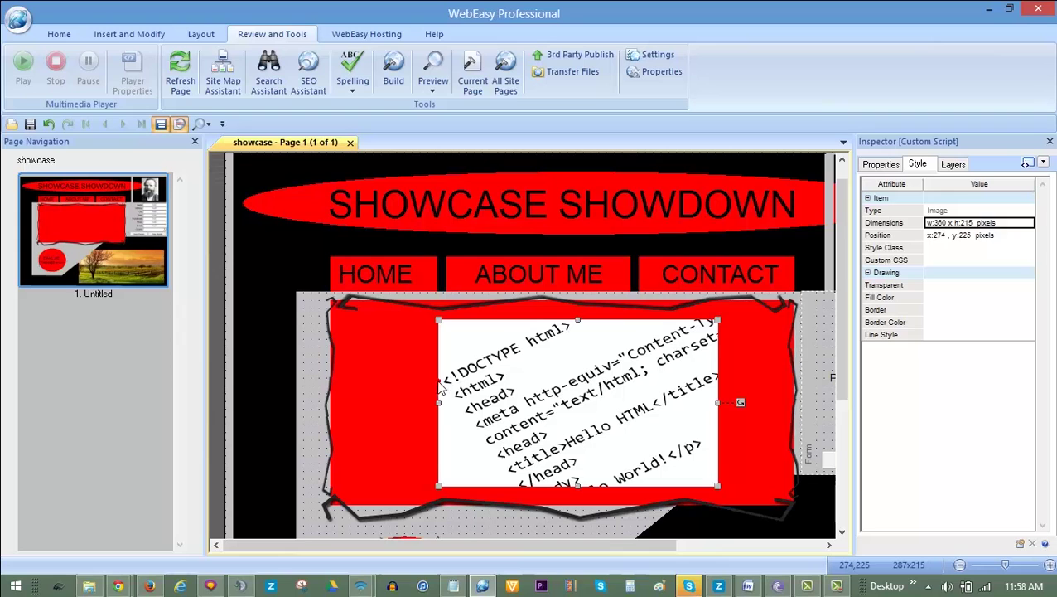
# Nudge the video object to x:237, y:220 in the red box and preview the current page.
pyautogui.moveTo(555, 396); pyautogui.dragTo(524, 391)
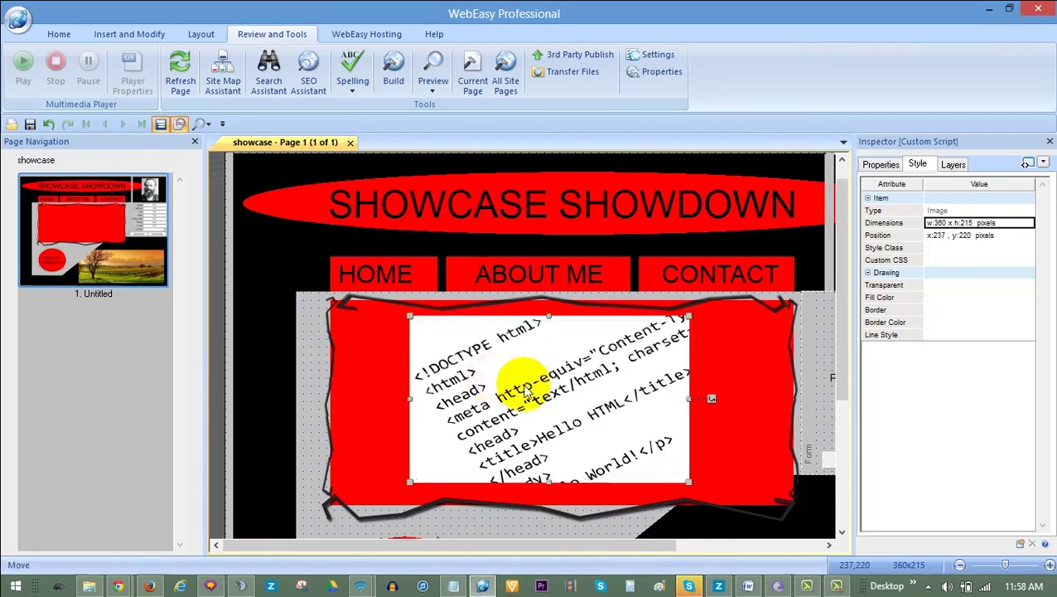
pyautogui.click(472, 83)
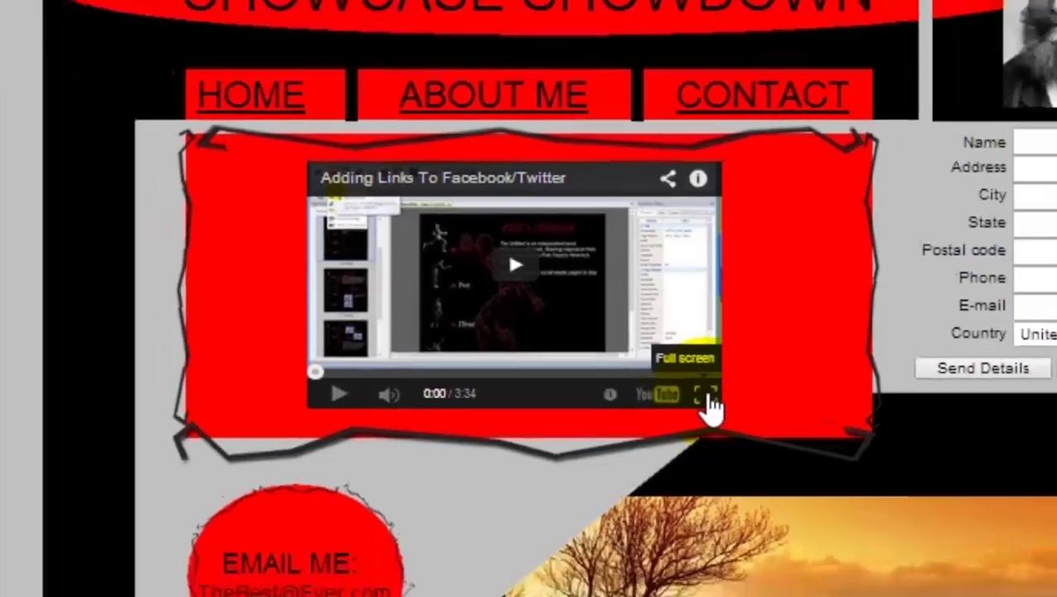
# Switch the embedded YouTube player in the browser preview to fullscreen.
pyautogui.click(768, 431)
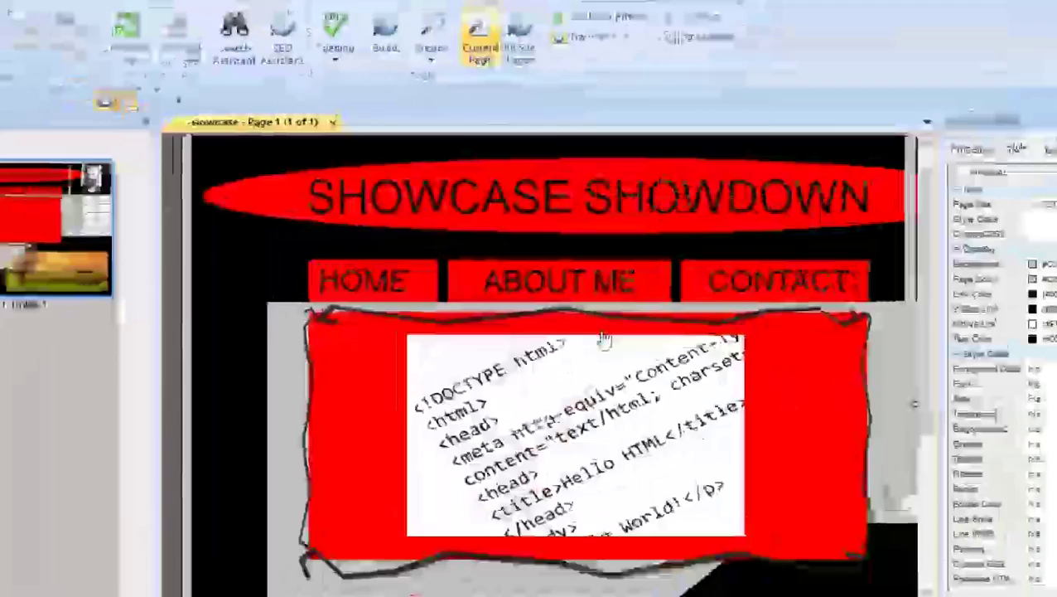